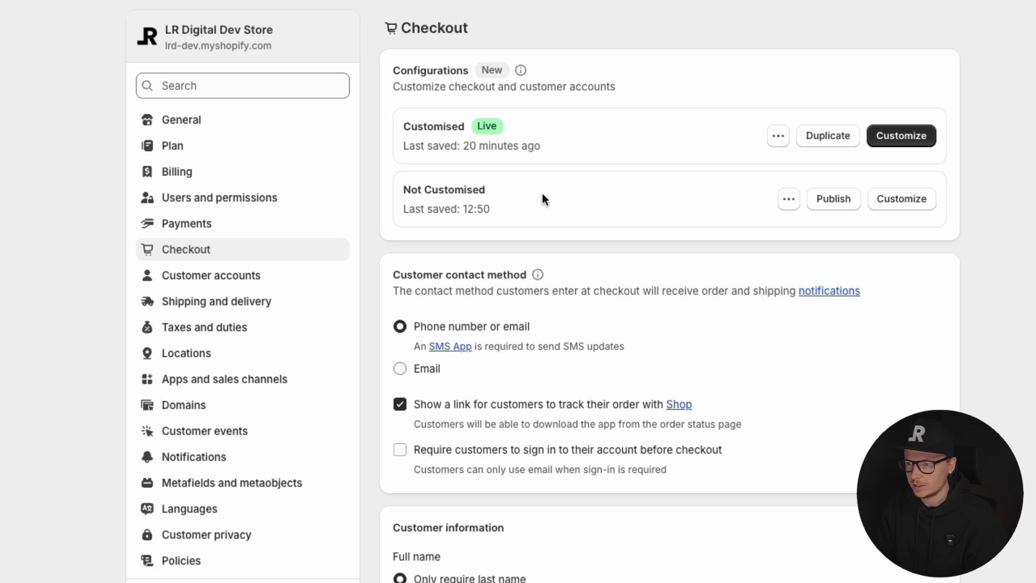
- Open the Not Customised checkout configuration for customization and look over its default checkout preview
click(901, 200)
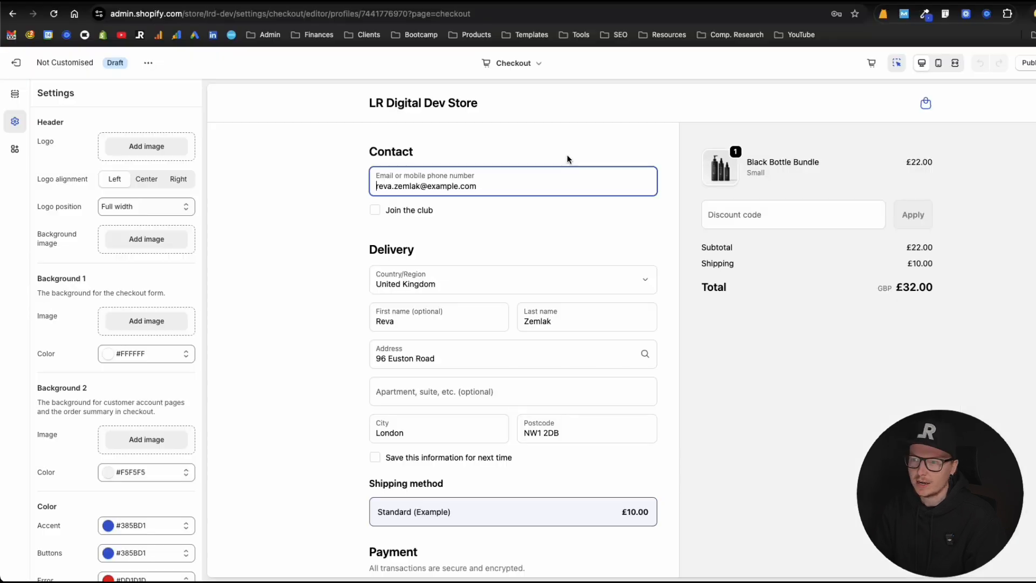
drag(484, 112, 367, 106)
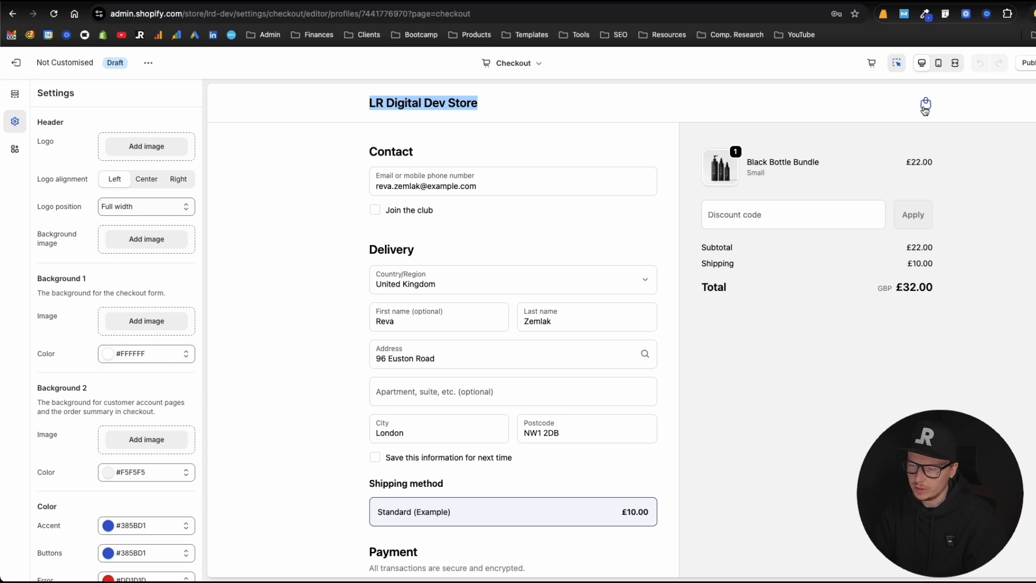
scroll(690, 330, down, 5)
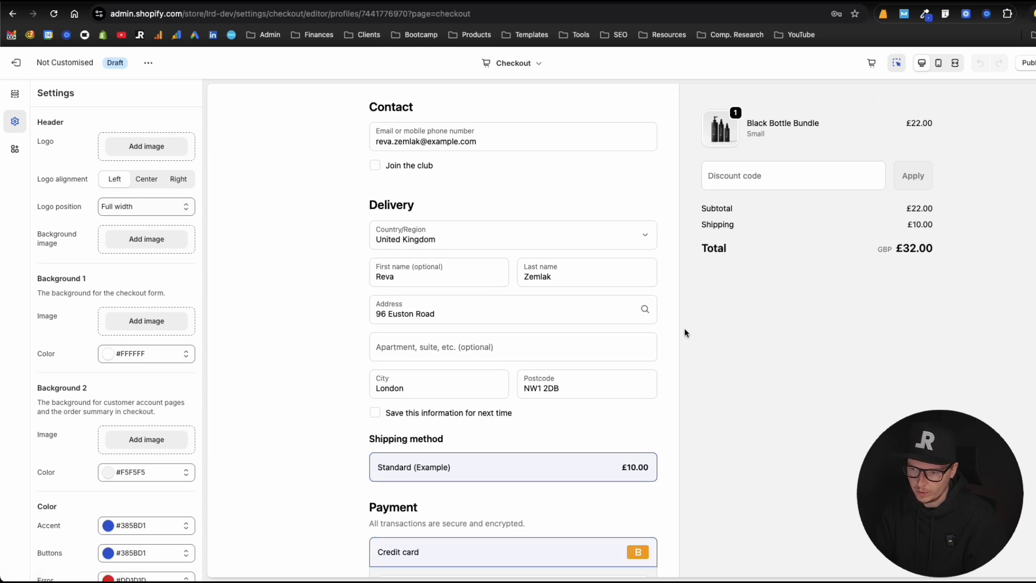
scroll(502, 407, down, 5)
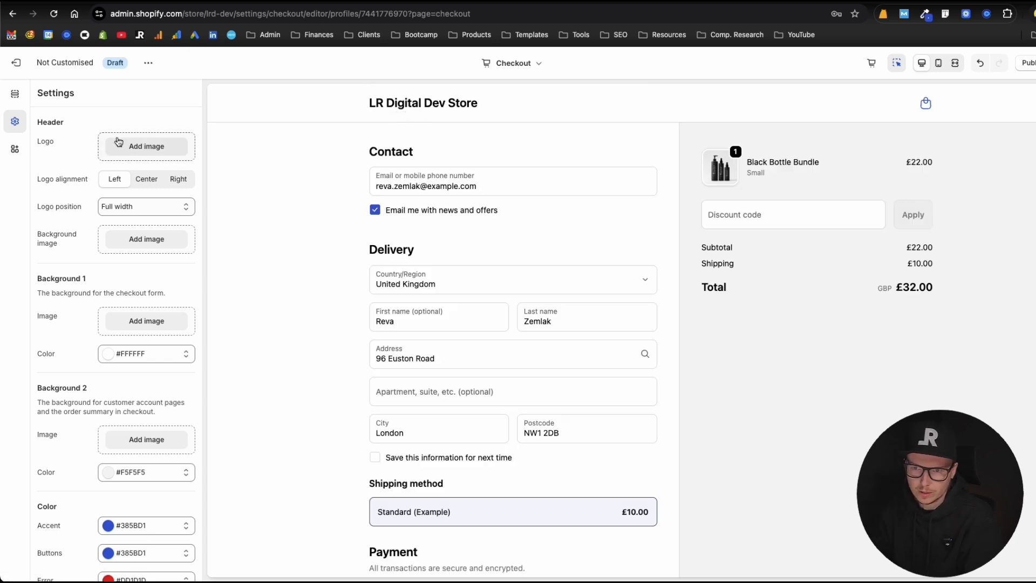
- Add lr-digital-logo-black_1.png as the header logo by searching the files for "logo", and set its width to 50 px
click(149, 149)
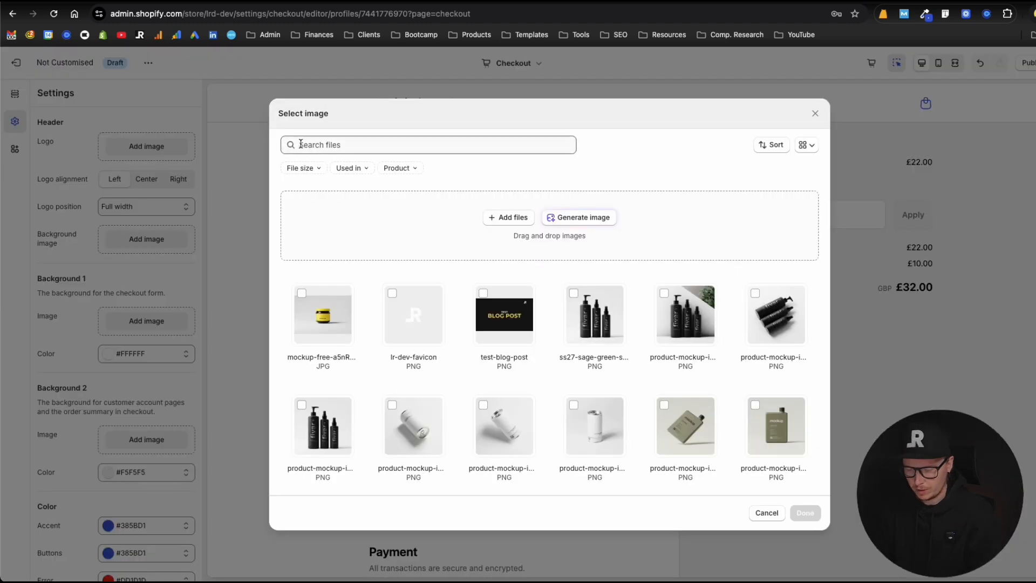
text(logo)
click(345, 294)
click(804, 513)
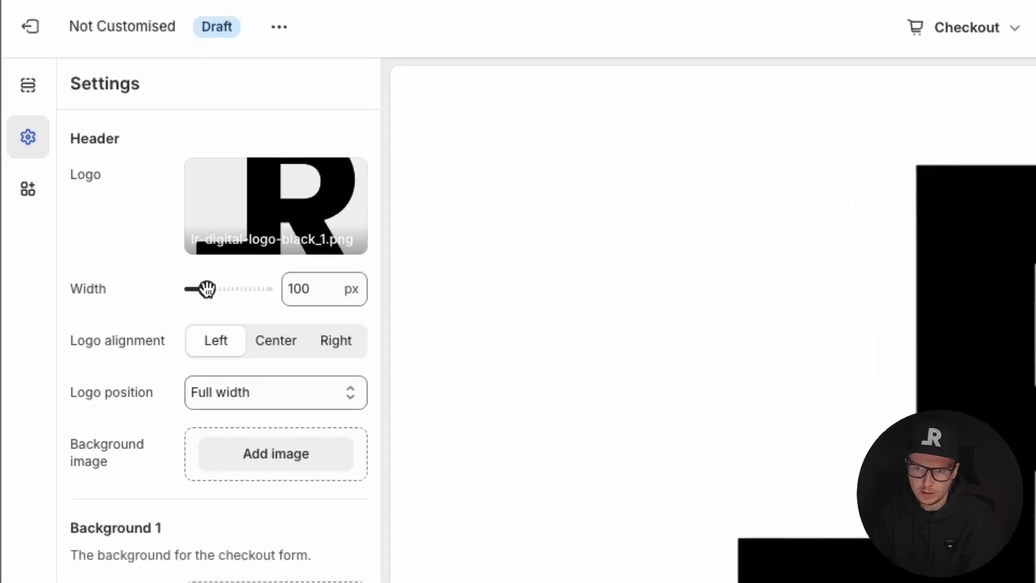
drag(207, 289, 187, 288)
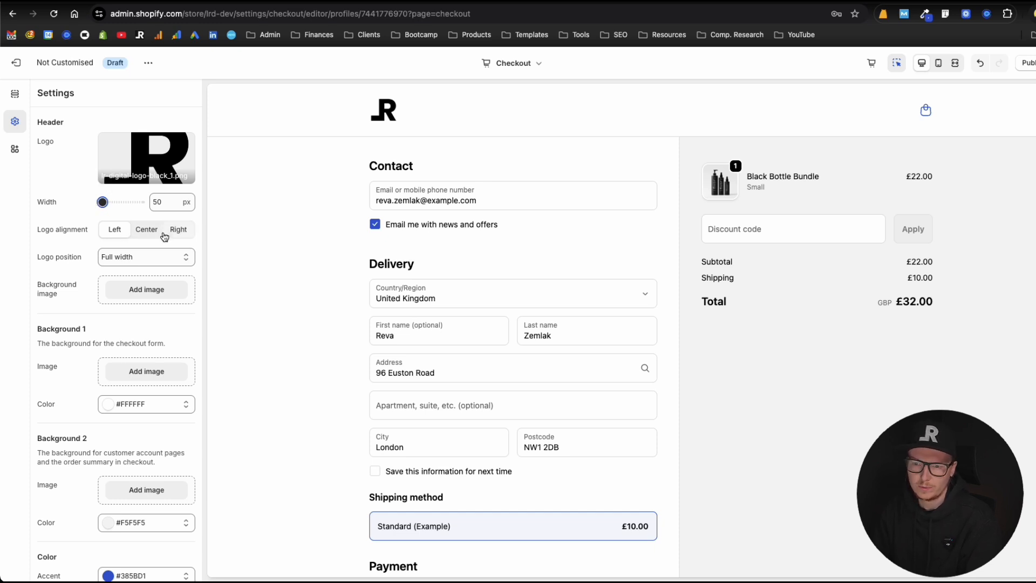
- Try center and right logo alignment at full width, and center and left alignment in the Checkout form position
click(147, 231)
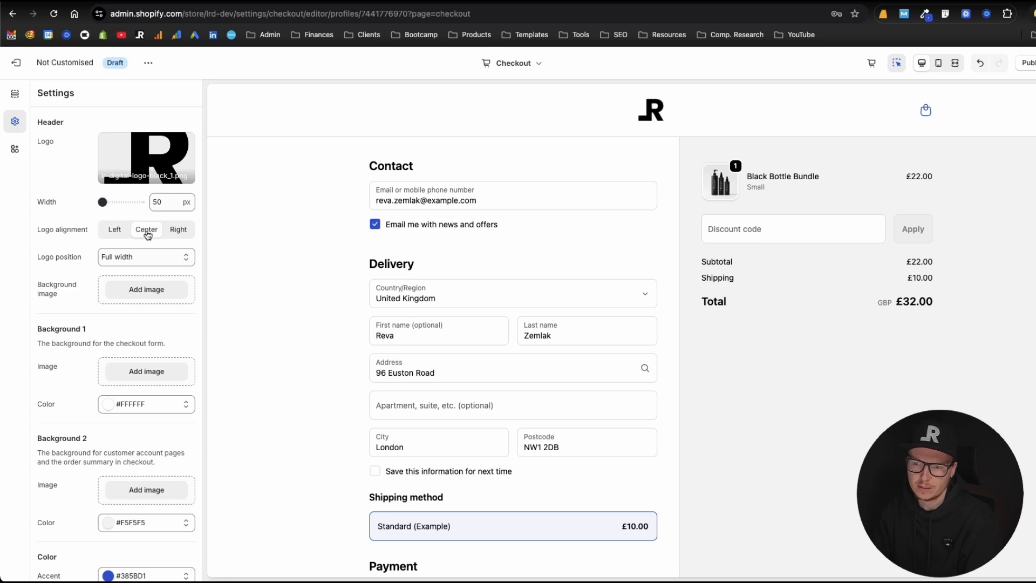
click(180, 230)
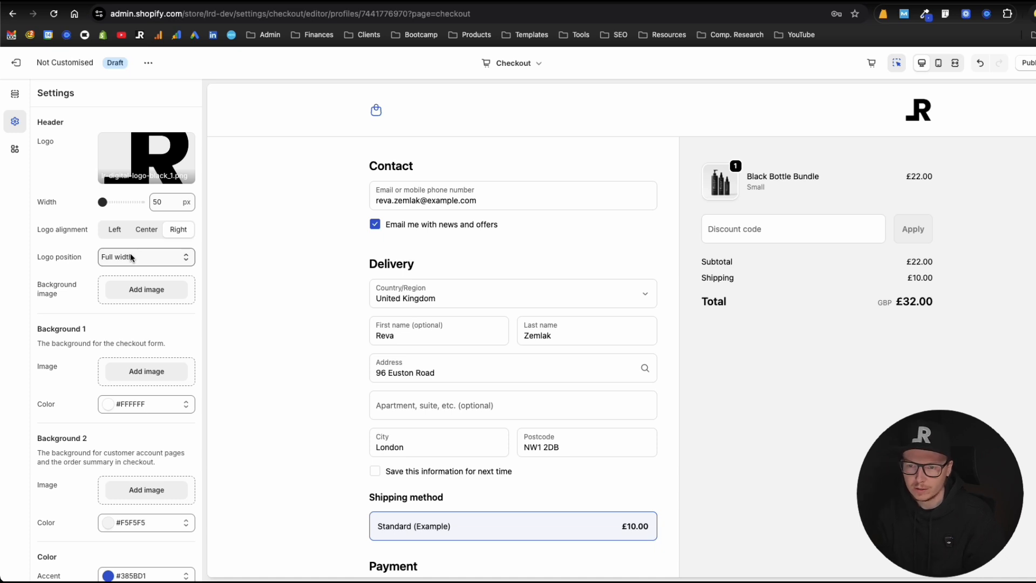
click(131, 256)
click(132, 231)
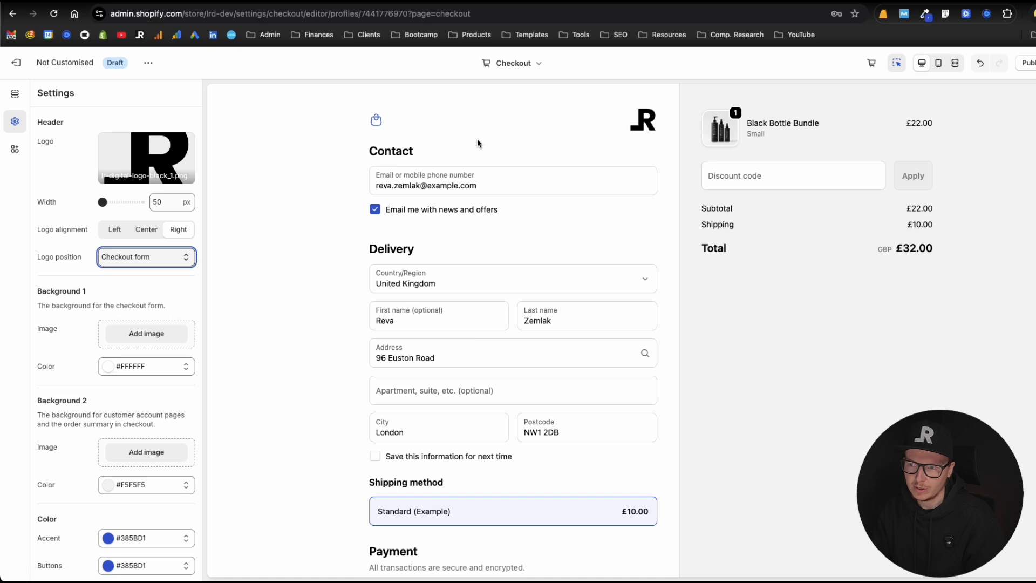
click(146, 231)
click(114, 231)
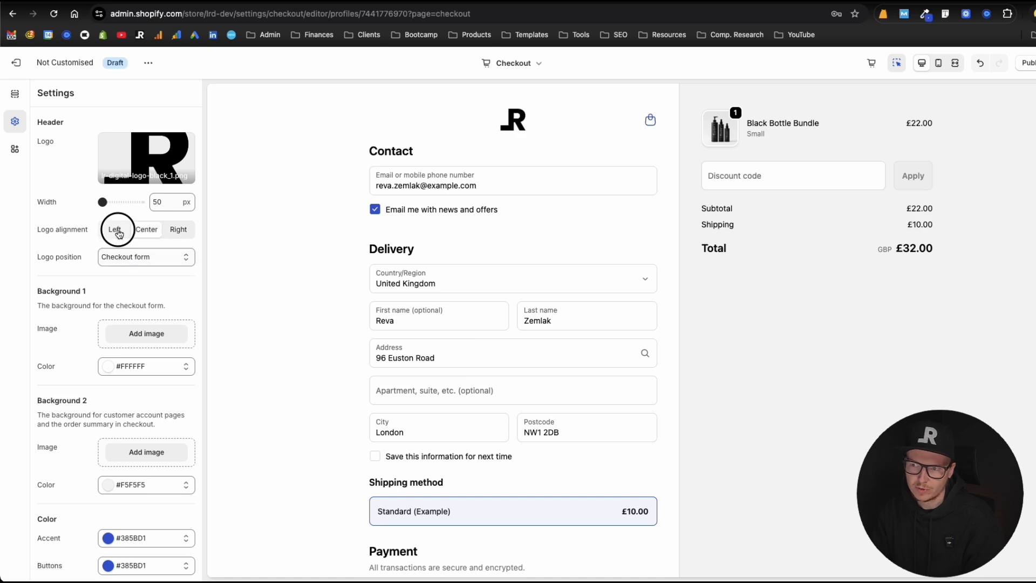
- Try the logo in the Order summary position with center and right alignment
click(141, 264)
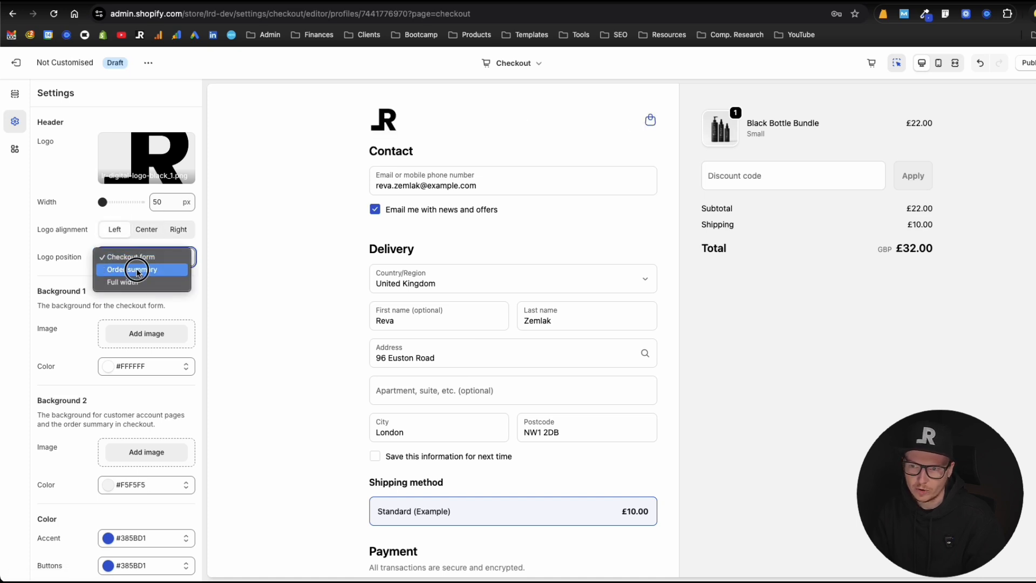
click(139, 270)
click(144, 231)
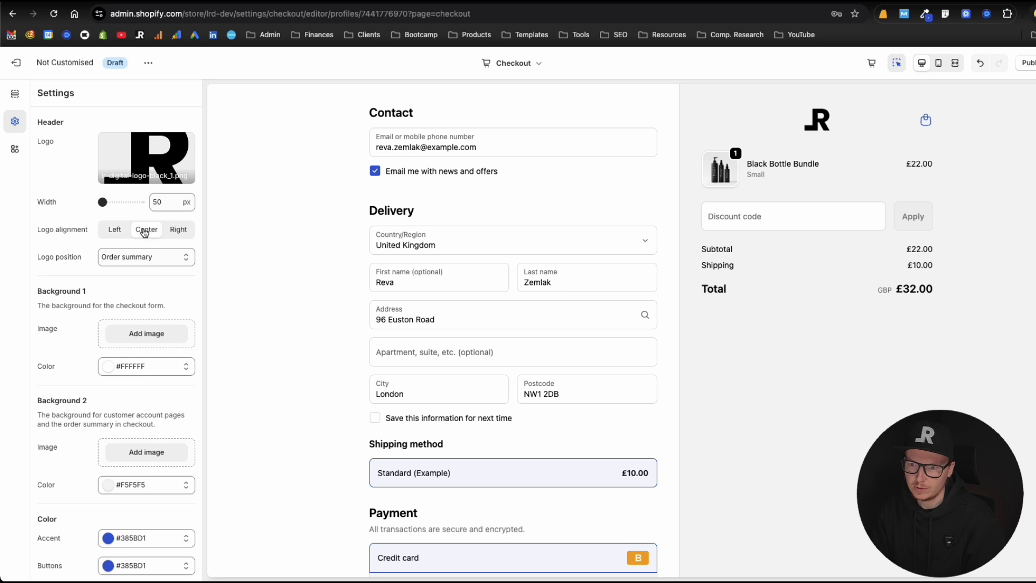
click(180, 231)
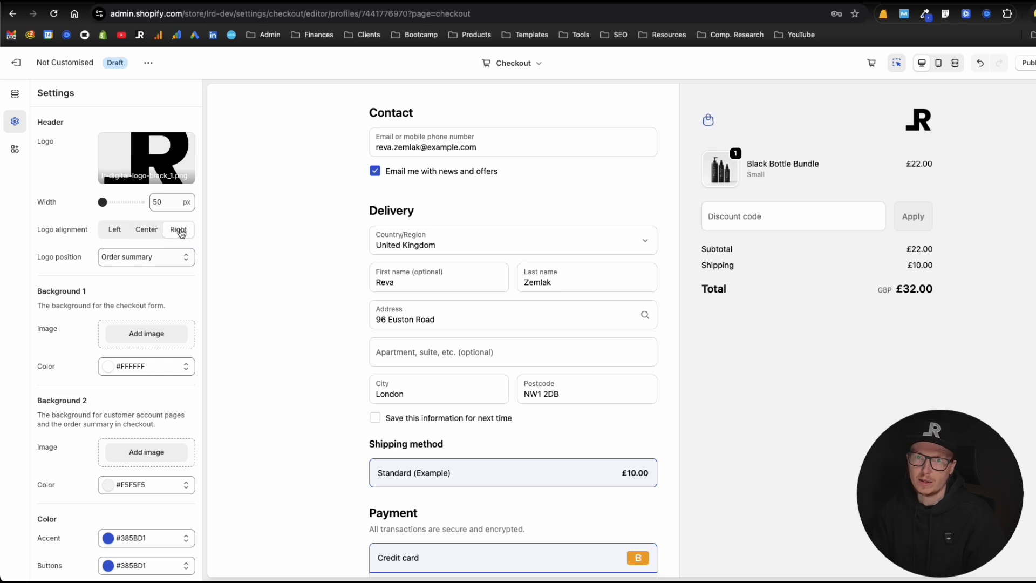
- Set the logo position to Checkout form with center alignment
click(162, 258)
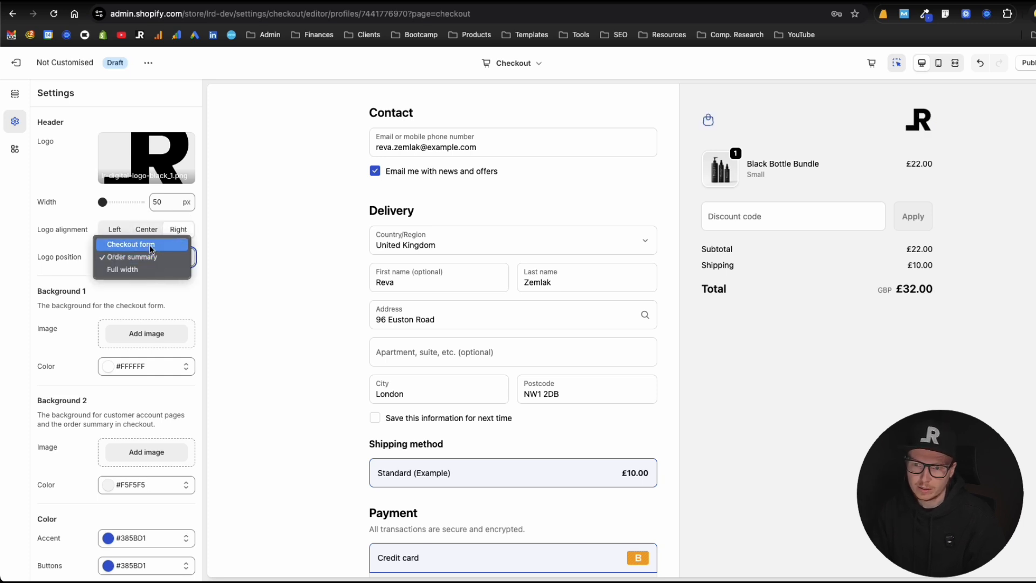
click(151, 246)
click(143, 231)
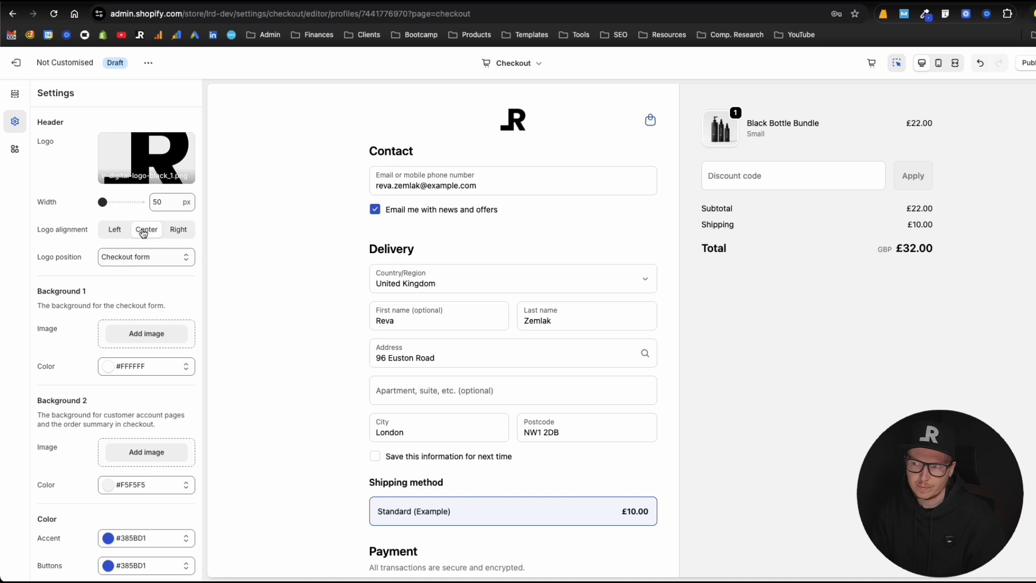
- Try the red #DD1D1D as the Background 1 color and view it on the checkout form
scroll(143, 233, down, 3)
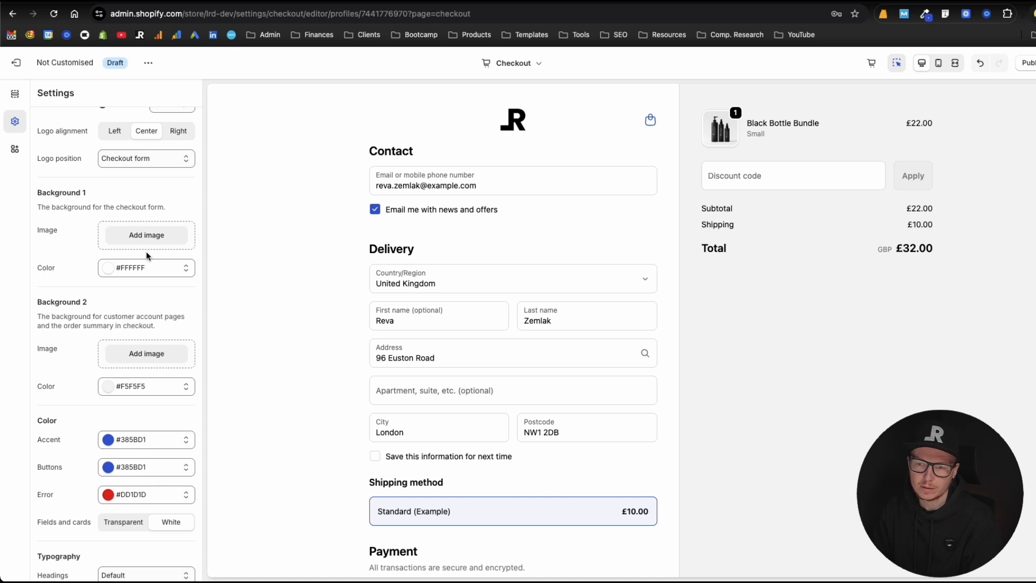
click(149, 268)
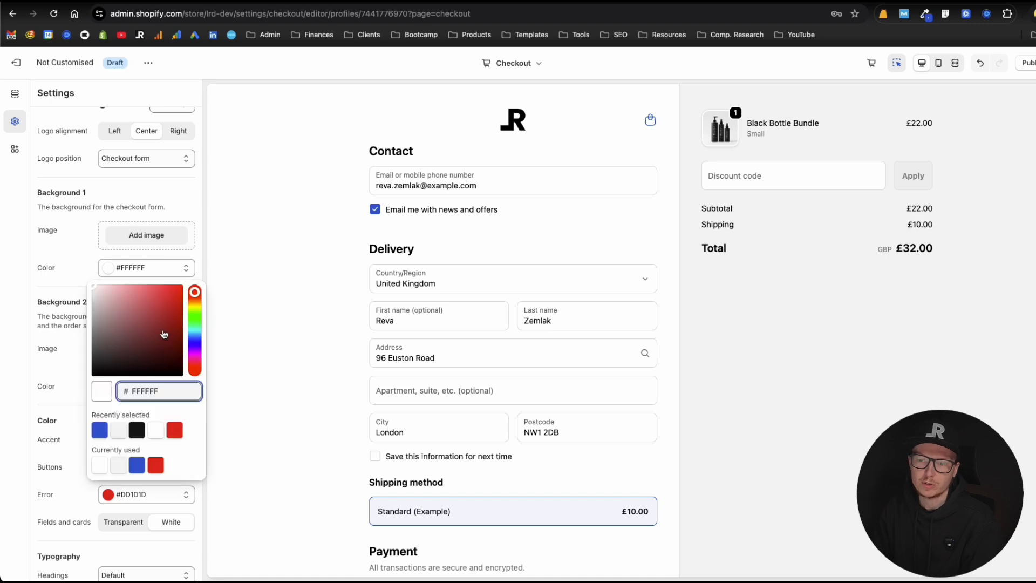
click(174, 430)
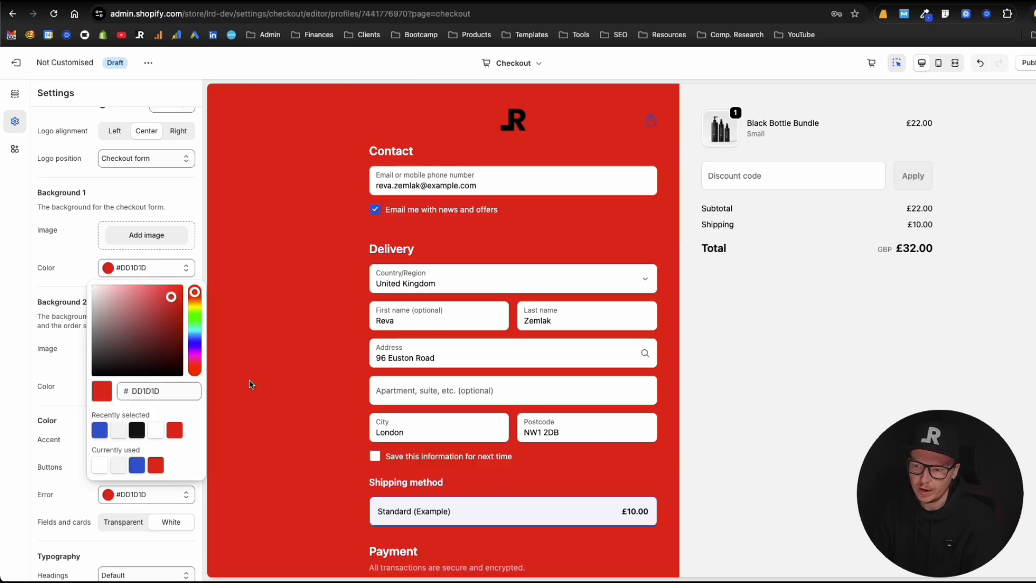
scroll(249, 385, down, 5)
scroll(250, 385, up, 5)
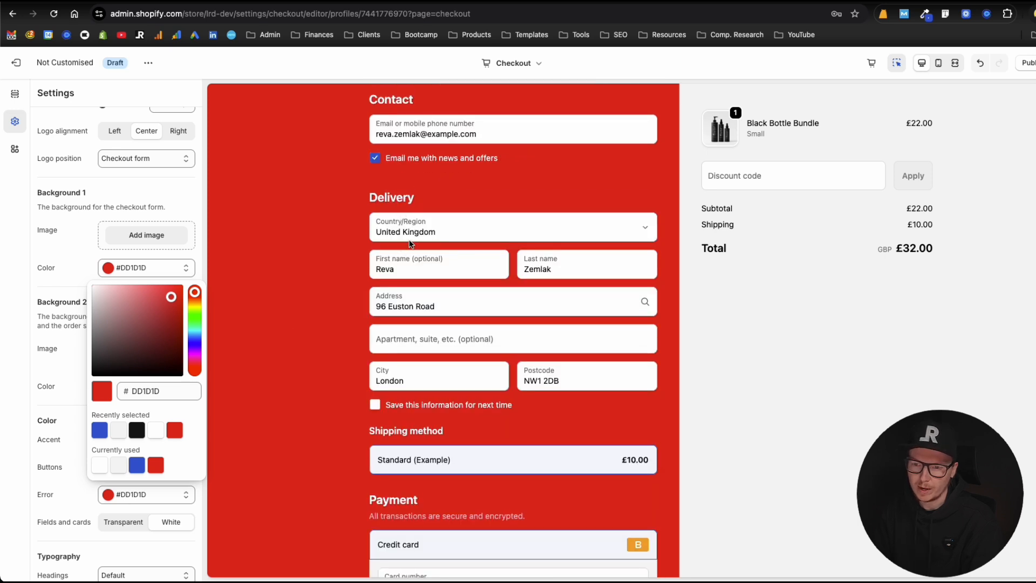
click(84, 271)
- Try transparent fields and cards, and restore the Background 1 color to white #FFFFFF
scroll(87, 332, down, 3)
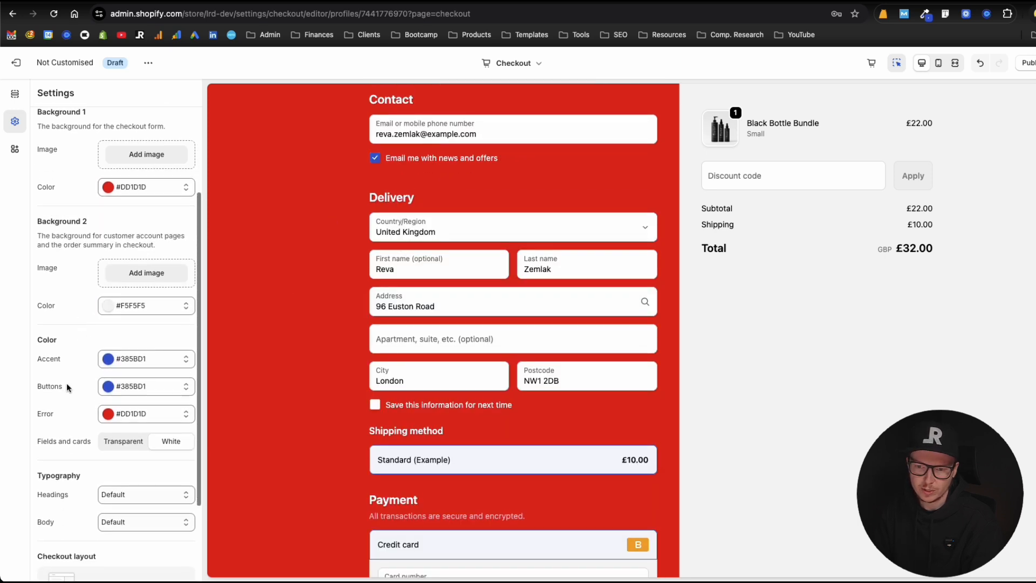
click(123, 438)
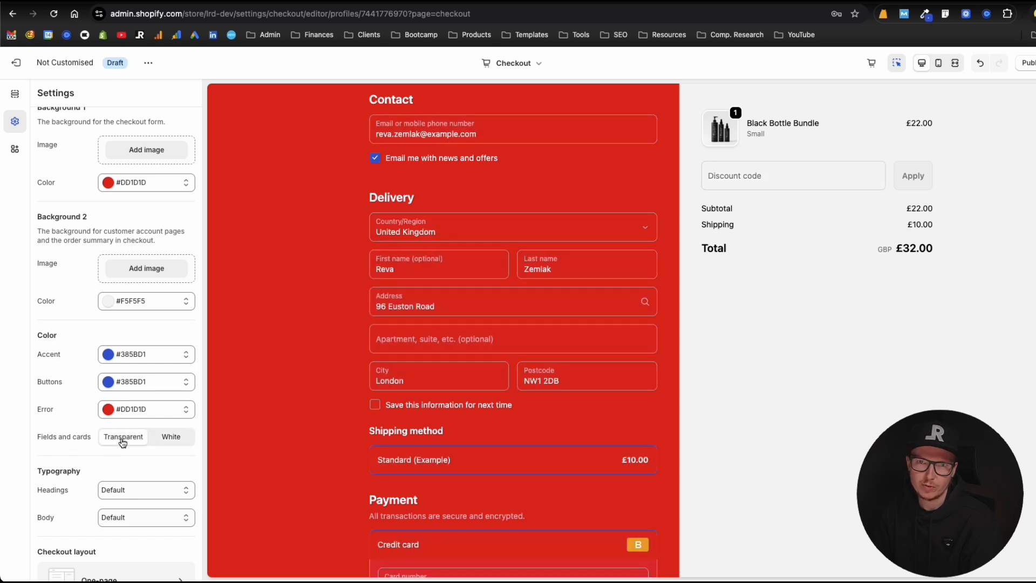
scroll(125, 378, up, 1)
click(135, 217)
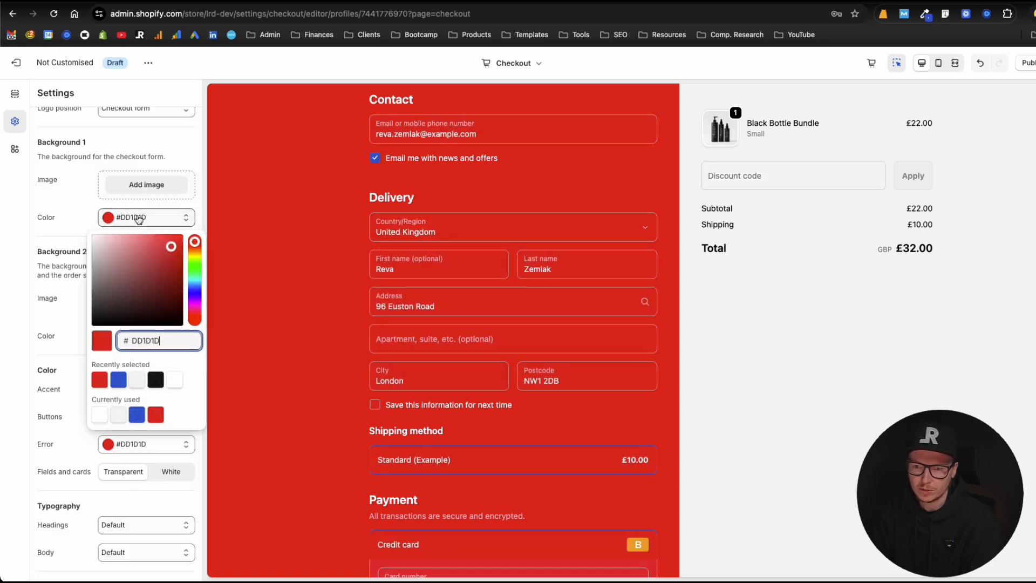
click(174, 380)
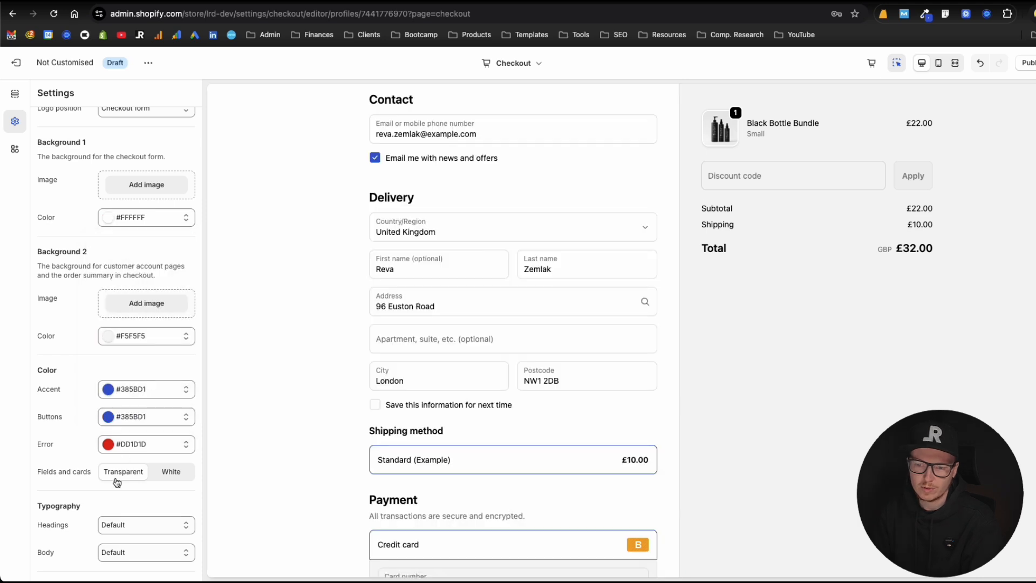
- Set the Background 2 color to black #151515 and switch fields and cards to White
scroll(62, 310, down, 2)
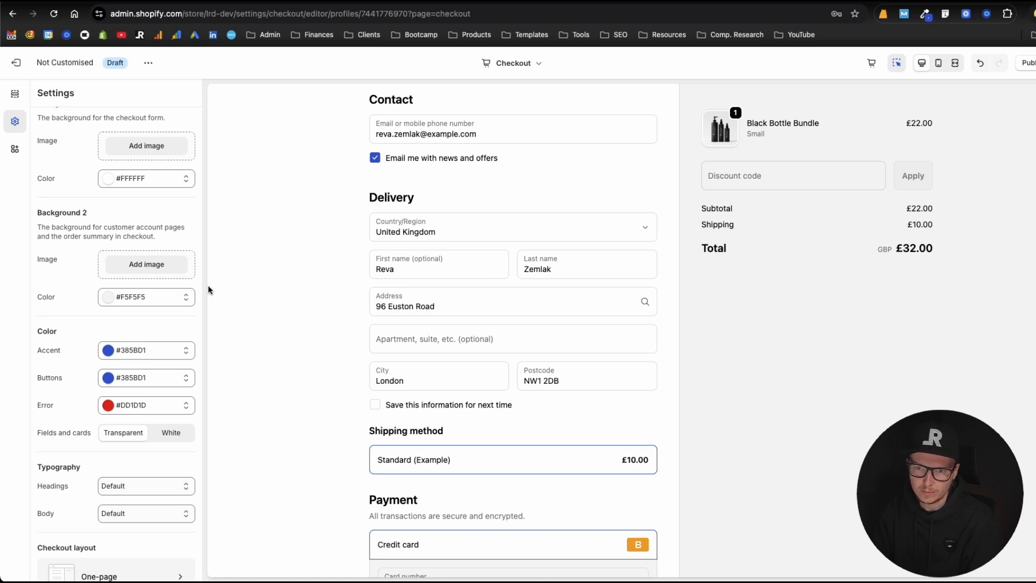
click(143, 301)
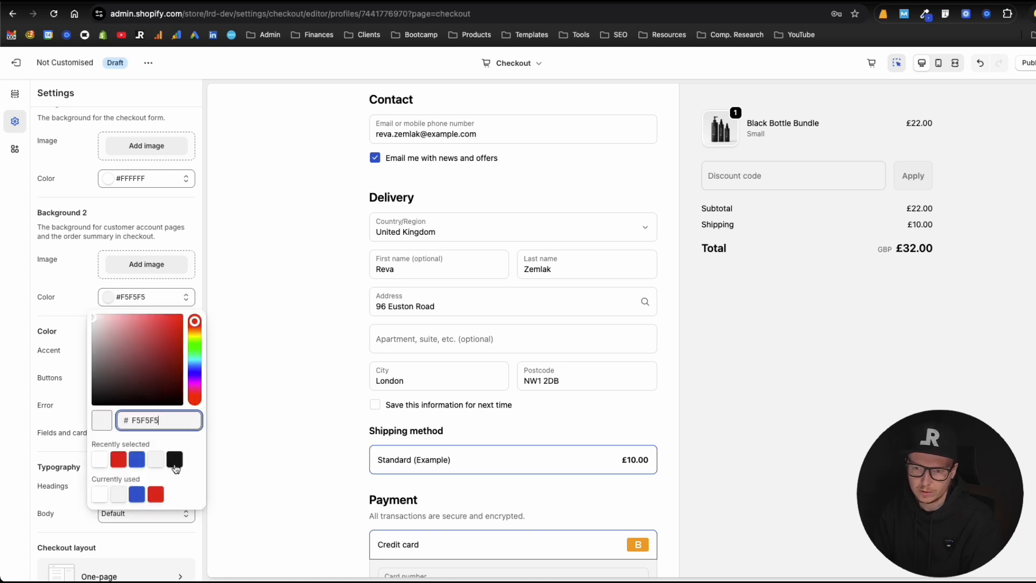
click(173, 459)
click(250, 319)
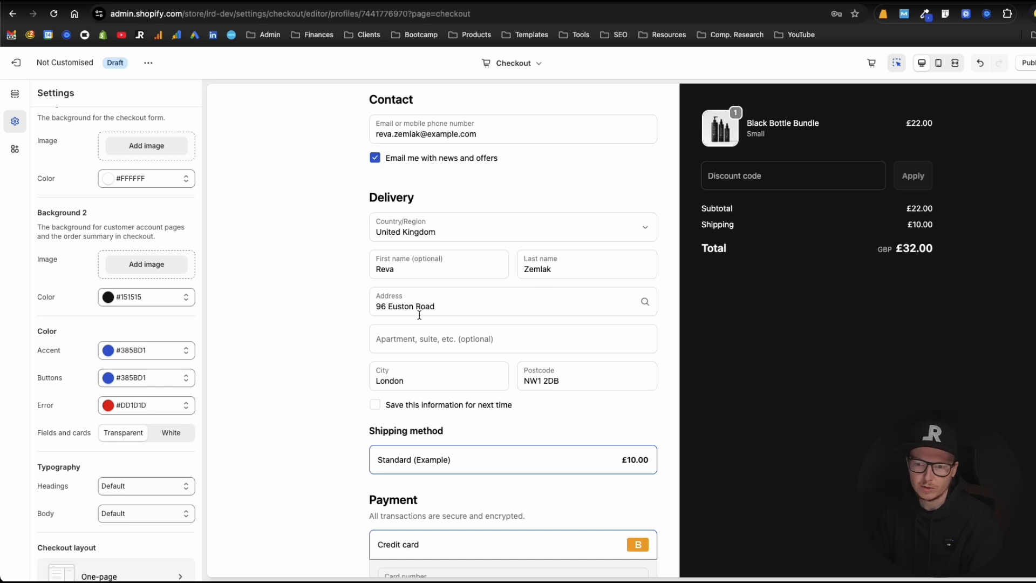
click(173, 434)
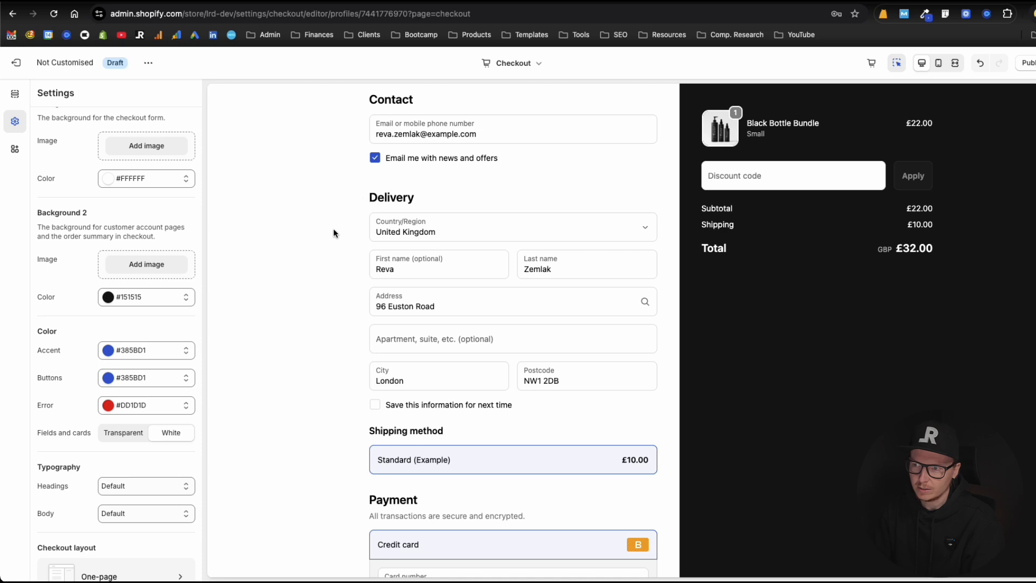
- Inspect the accent and button colors in the checkout preview, entering "sfgsfgd" as a test discount code
scroll(334, 233, up, 2)
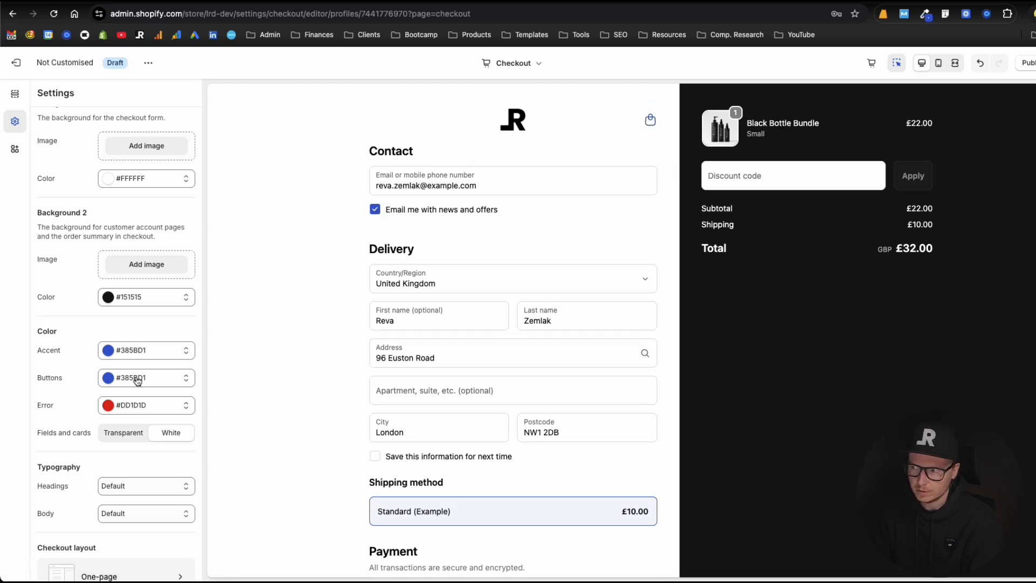
scroll(384, 379, down, 5)
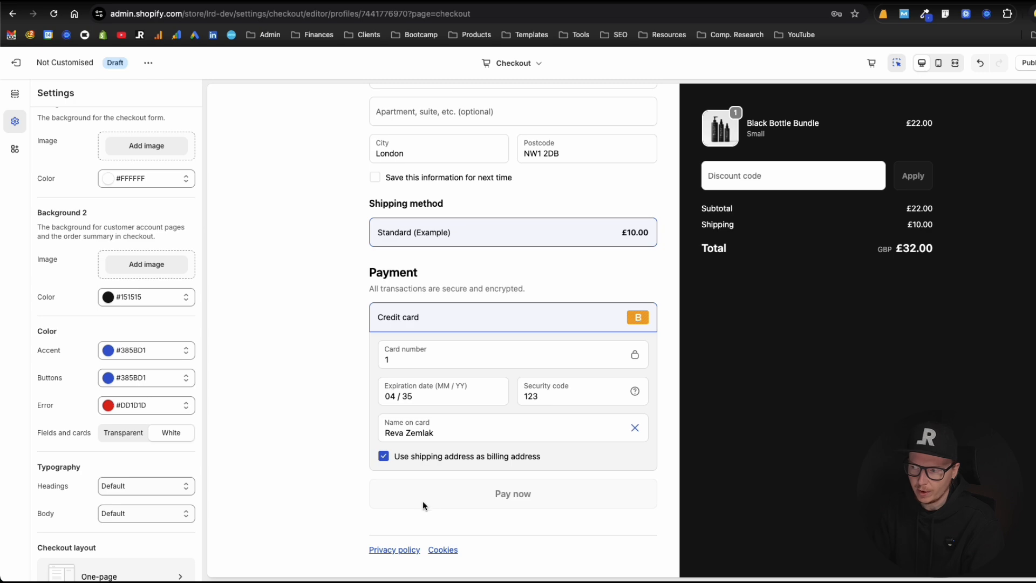
click(735, 179)
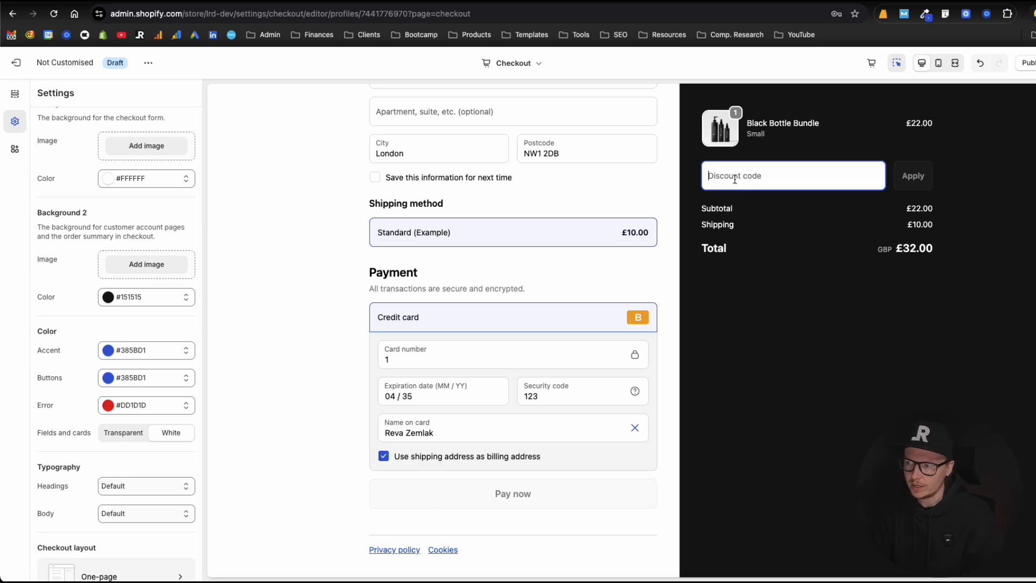
text(sfgsfgd)
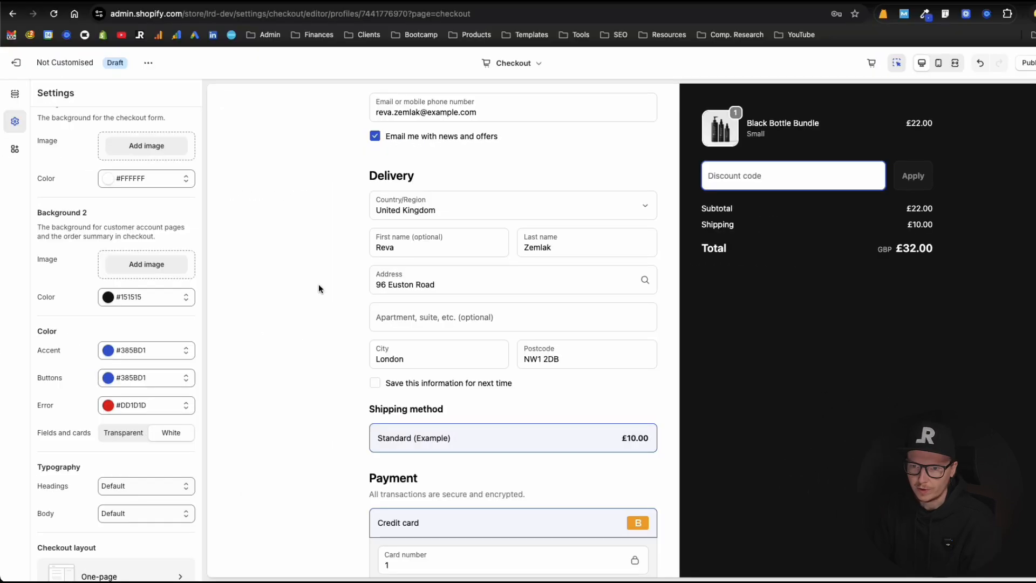
- Set the Accent color to black #151515
click(139, 357)
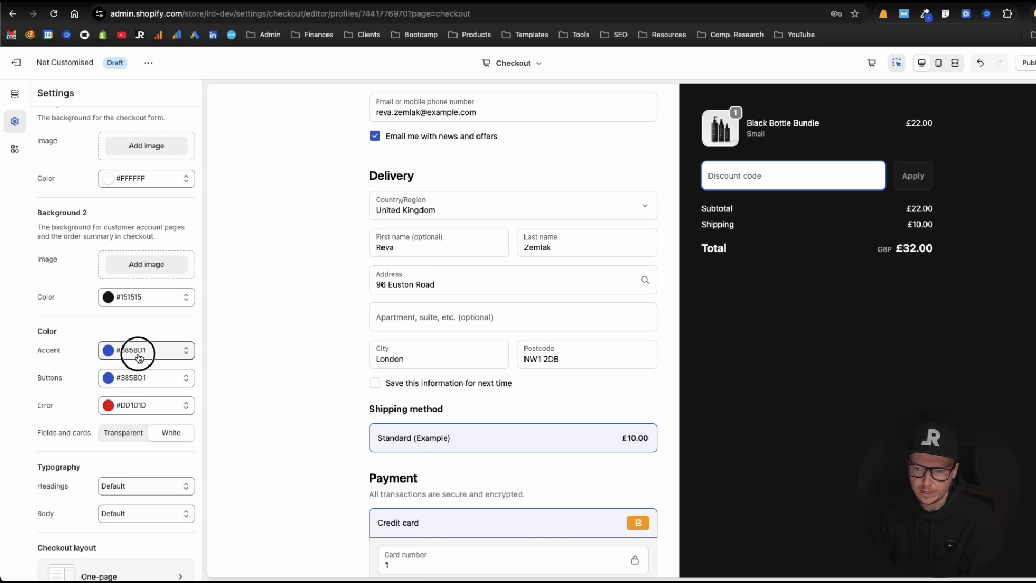
click(99, 513)
click(170, 320)
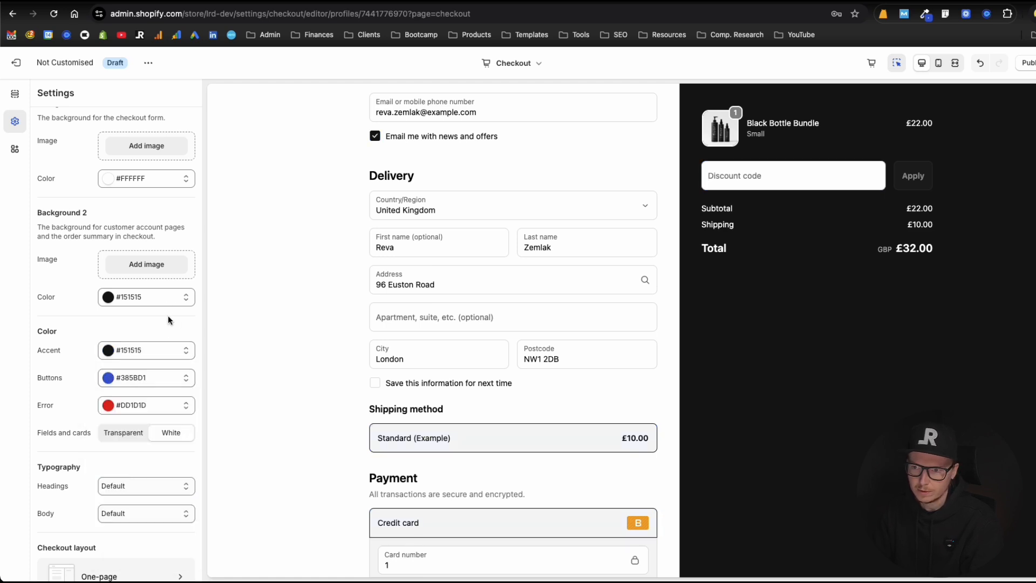
- Set the Buttons color to yellow #EDD60D and check it by entering "fdgdfg" as a test discount code
scroll(282, 381, down, 4)
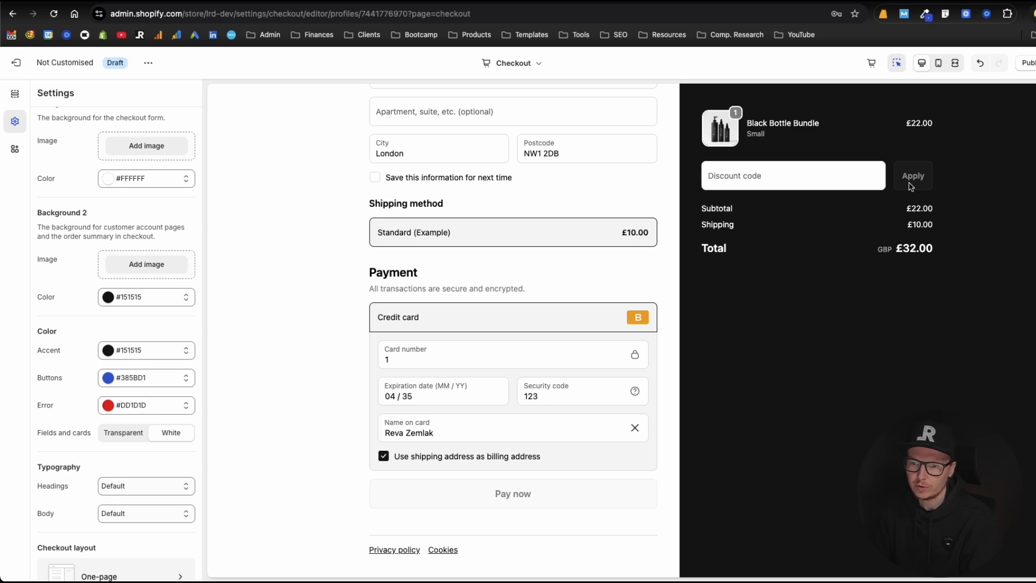
click(145, 380)
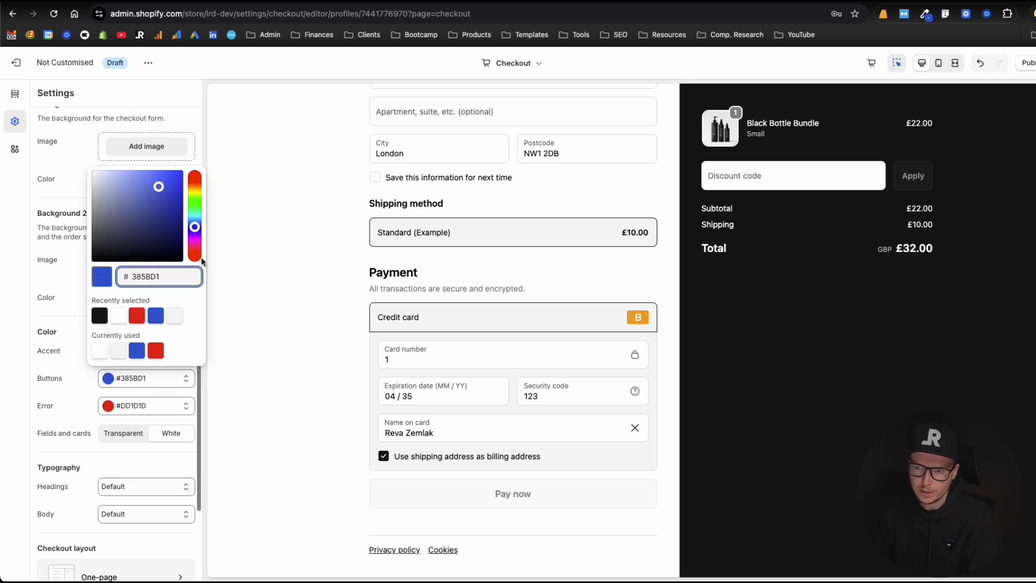
drag(195, 228, 195, 184)
click(178, 176)
click(241, 335)
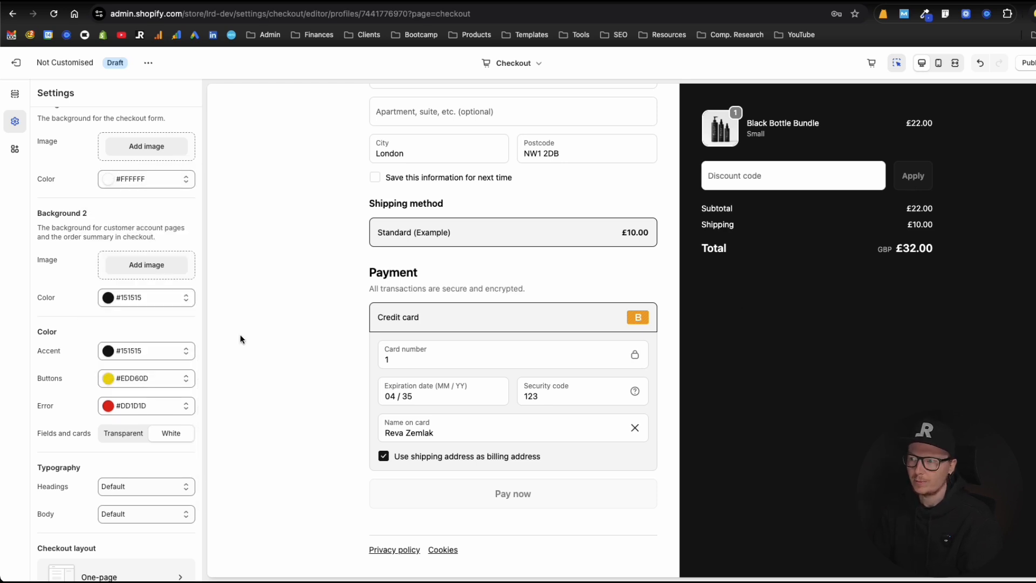
click(797, 175)
text(fdgdfg)
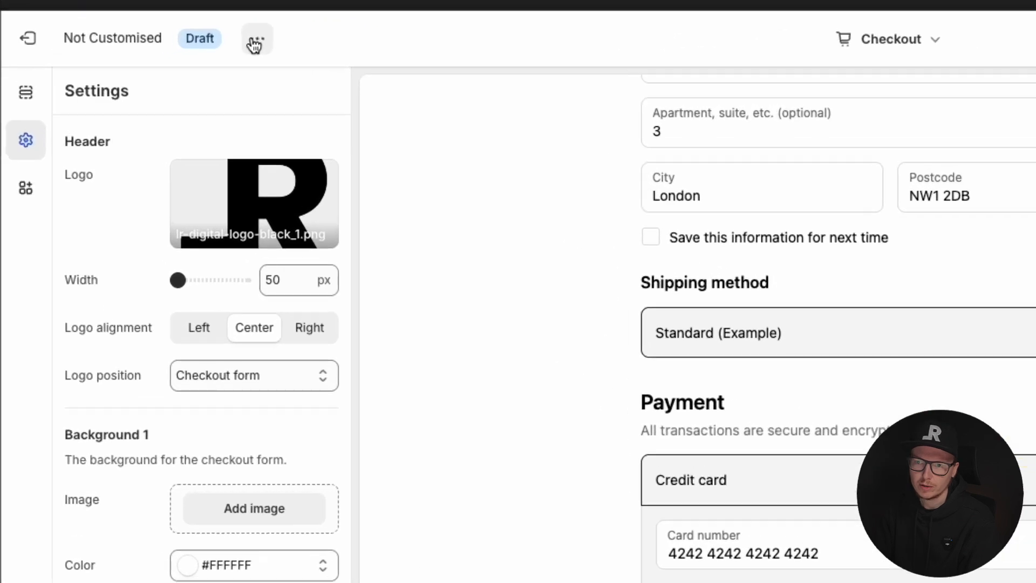
- Open the Not Customised draft's checkout as a storefront page to view it outside the editor
click(148, 63)
click(187, 85)
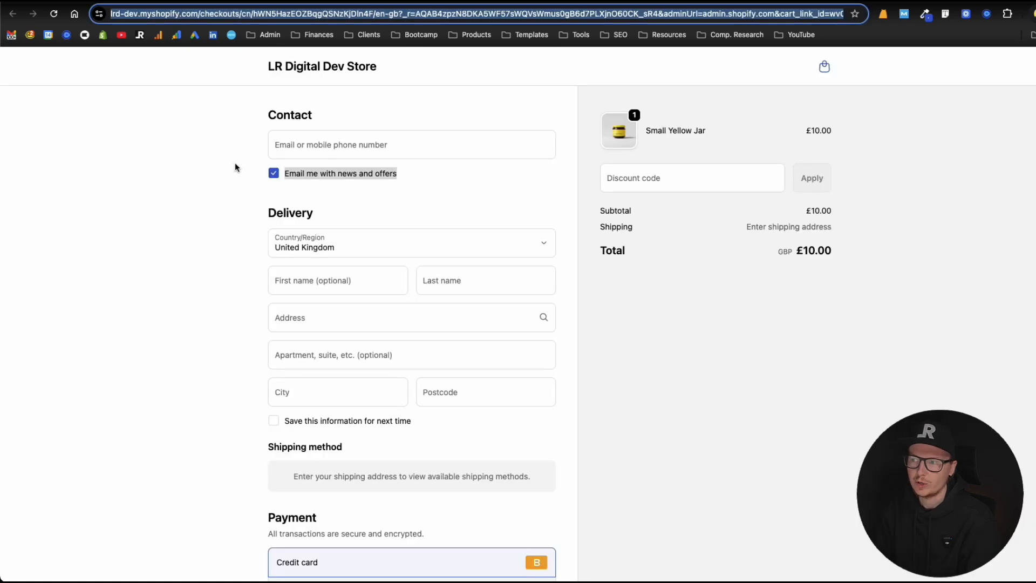
scroll(234, 164, up, 1)
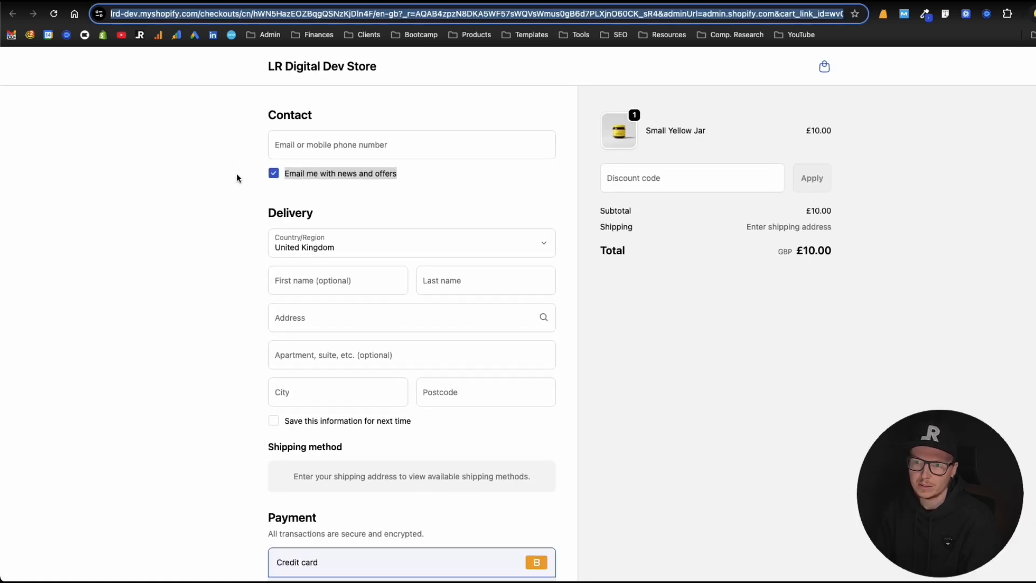